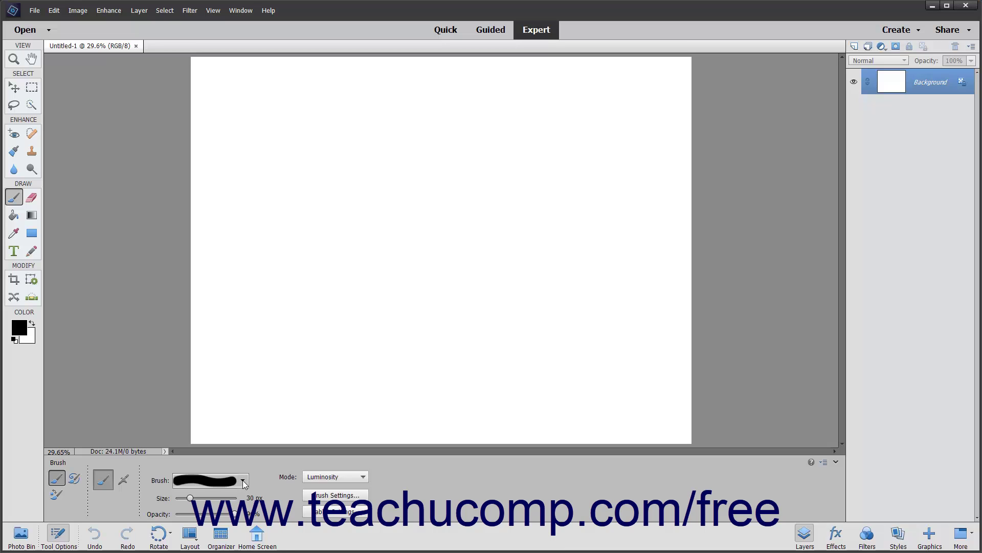
# Pick the Hard Round 5 pixels brush from the Brush Preset Picker
pyautogui.click(243, 480)
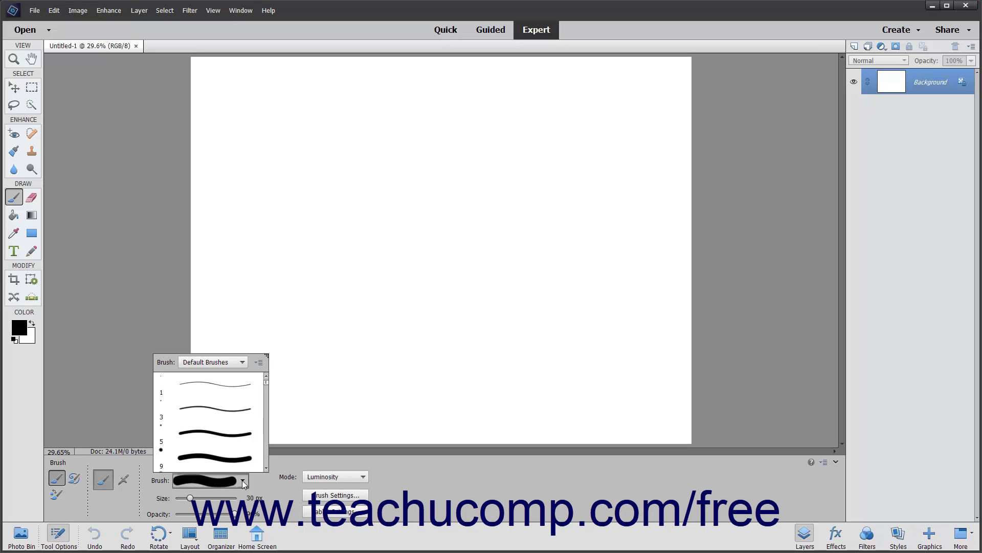
pyautogui.click(224, 435)
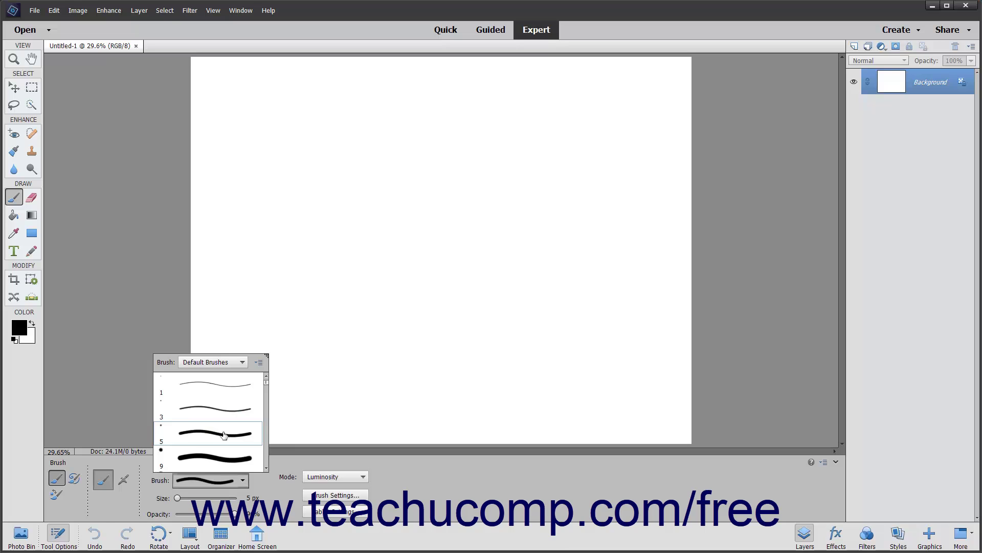
# Load the Calligraphic Brushes set and select the Flat 35 px brush
pyautogui.click(241, 364)
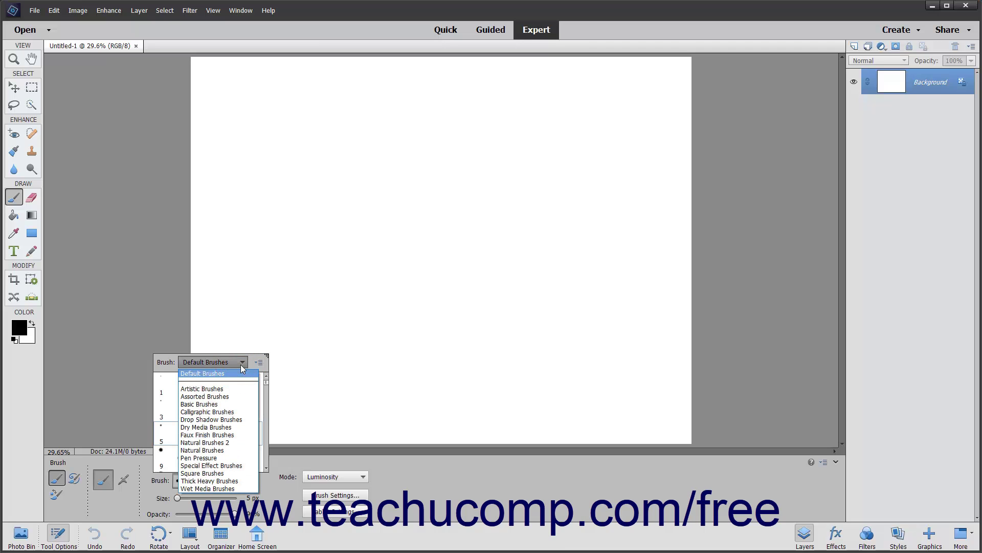
pyautogui.click(208, 412)
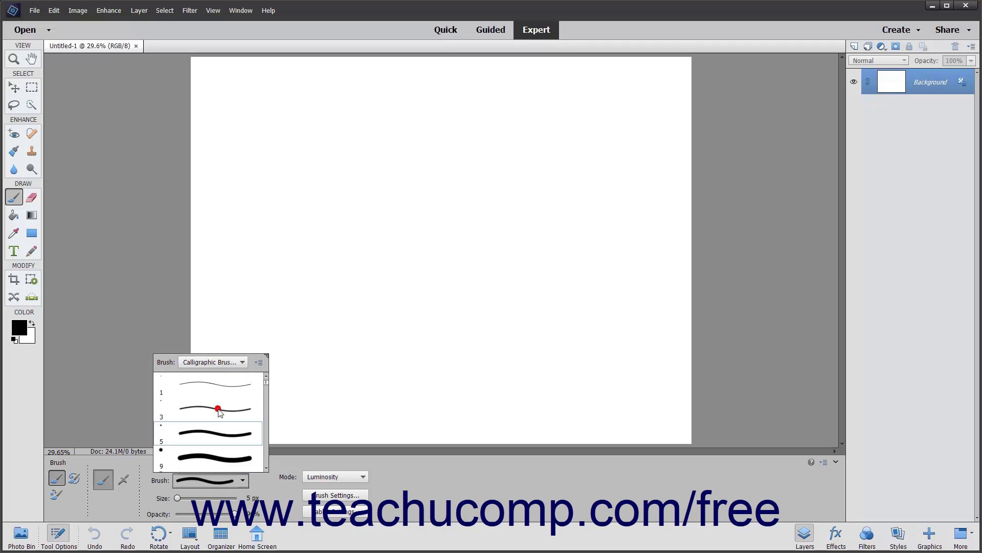
pyautogui.scroll(-3, 218, 412)
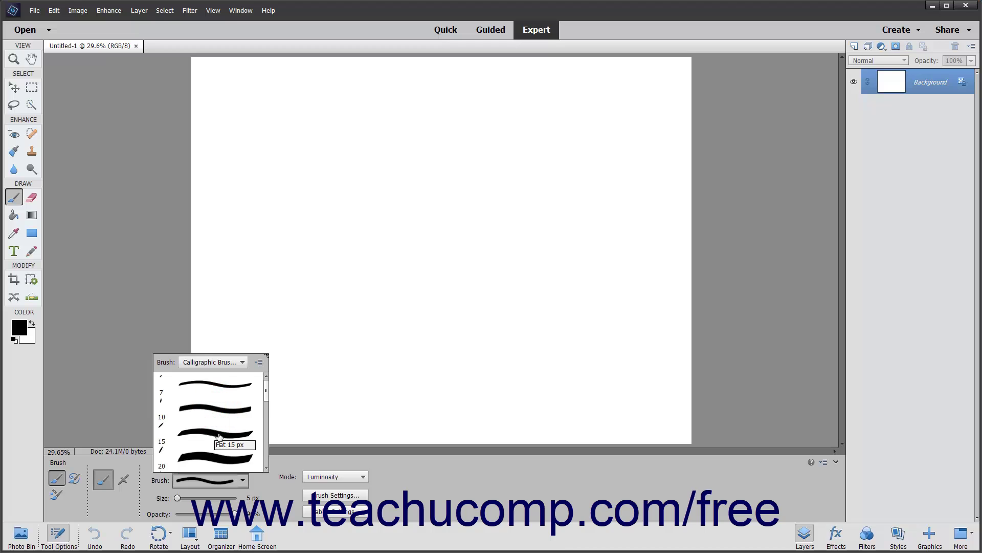
pyautogui.scroll(-3, 219, 436)
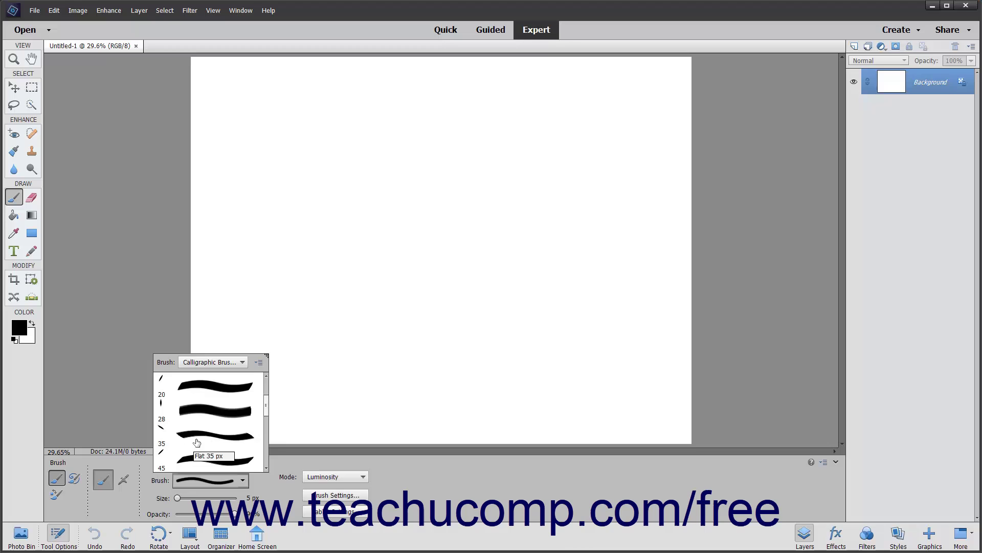
pyautogui.click(193, 436)
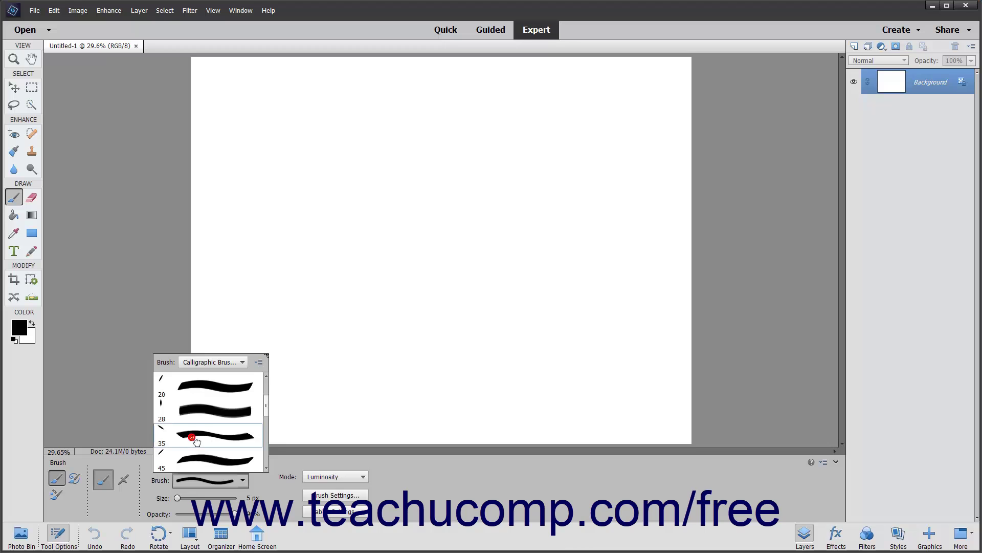
pyautogui.click(260, 362)
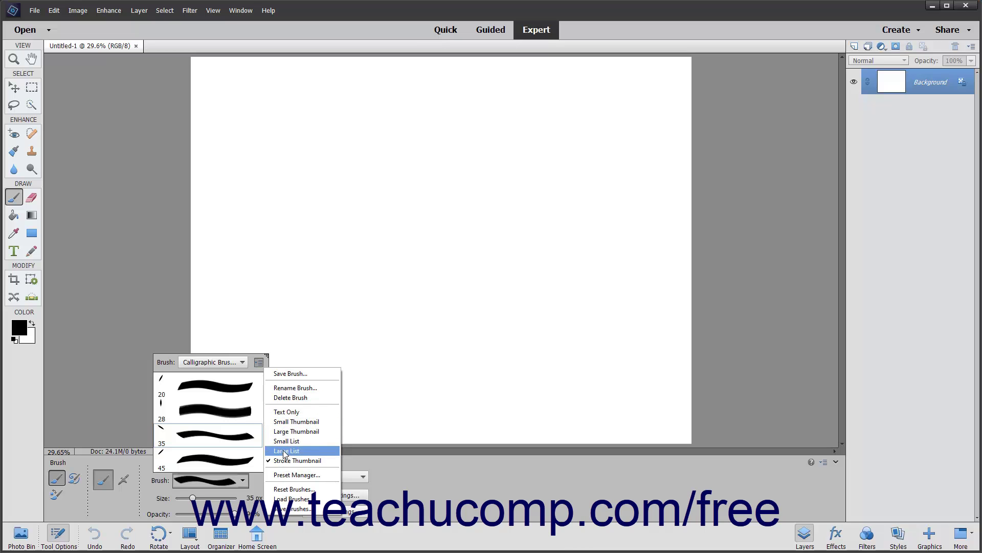
pyautogui.click(261, 362)
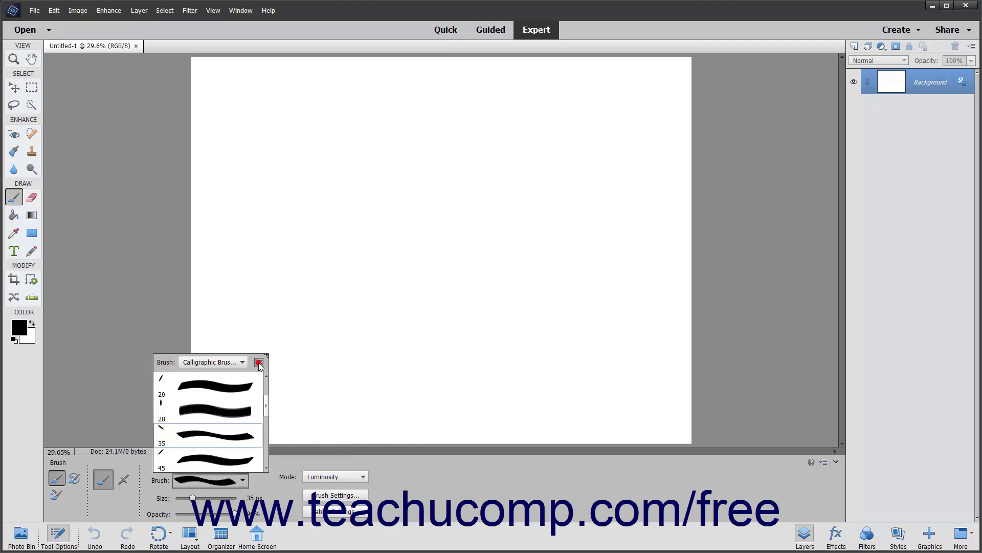
# Paint a black test stroke across the lower-left canvas with the Flat 35 px brush
pyautogui.click(236, 430)
pyautogui.moveTo(247, 349); pyautogui.dragTo(554, 297)
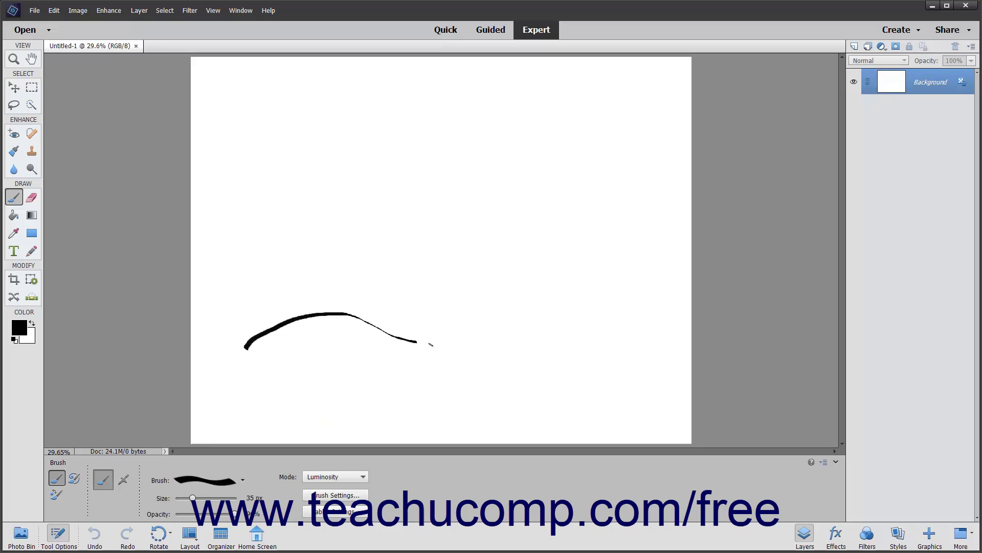